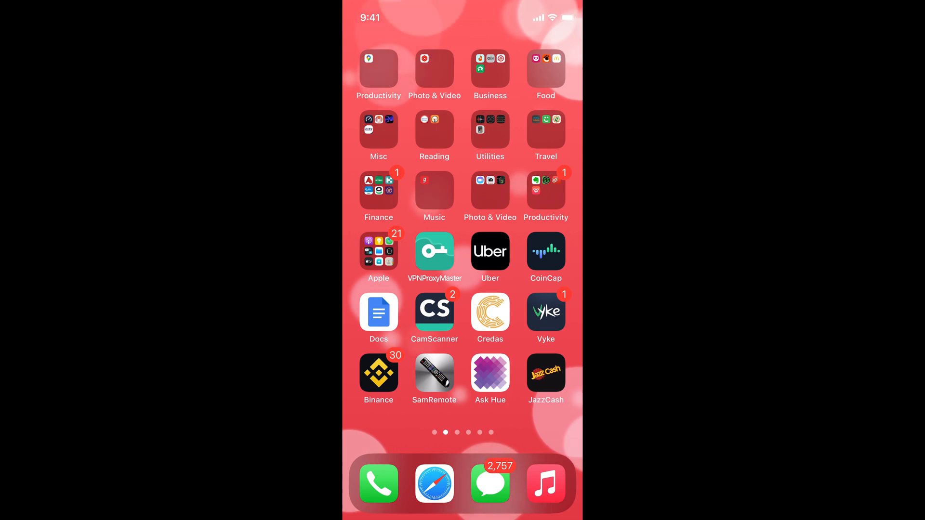
Step: Launch Spotify from the device-wide Spotlight search results
drag(463, 260, 463, 362)
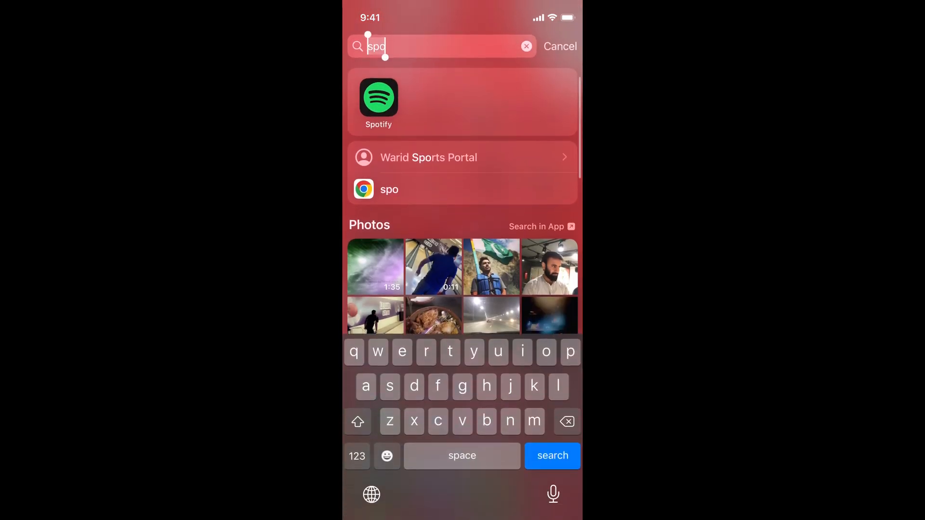
click(379, 98)
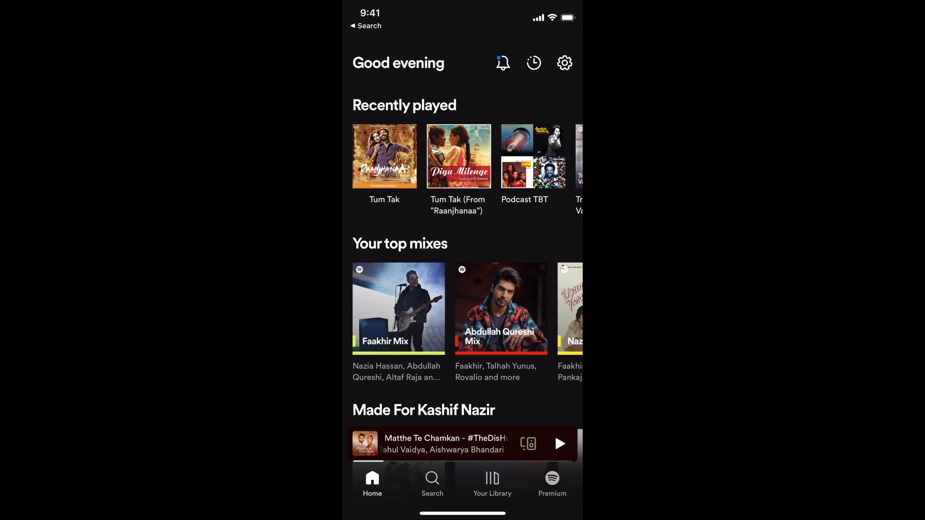
Step: Expand Matthe Te Chamkan to the full player and show its song options
click(434, 444)
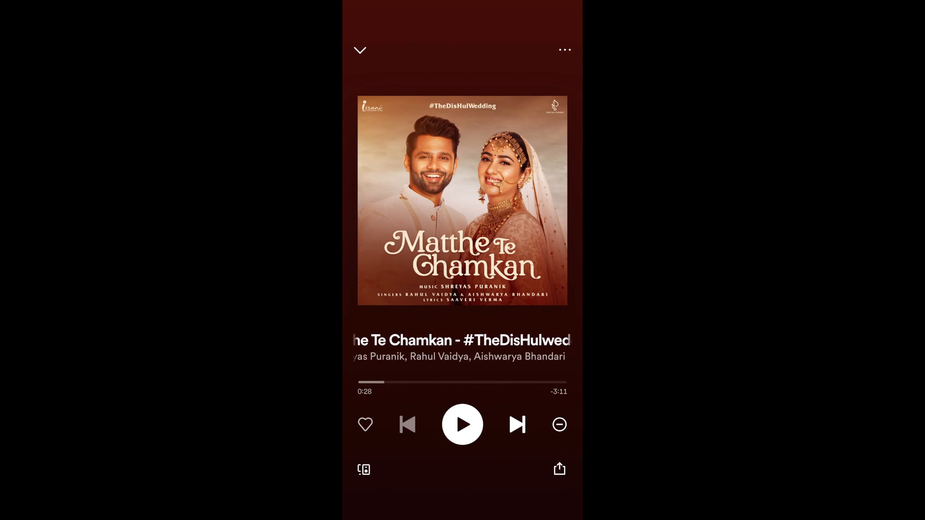
click(565, 49)
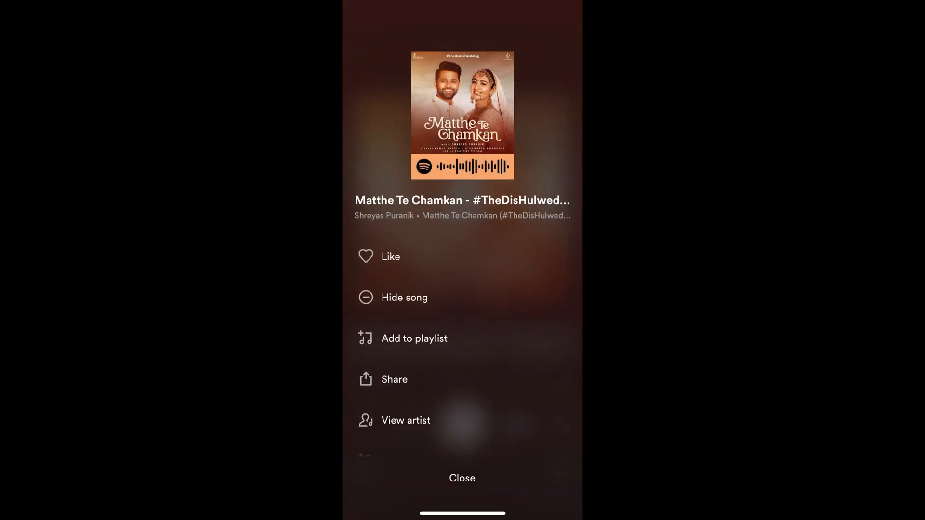
Step: Add Matthe Te Chamkan to a new playlist, replacing the suggested name with "Playlist 1"
click(414, 339)
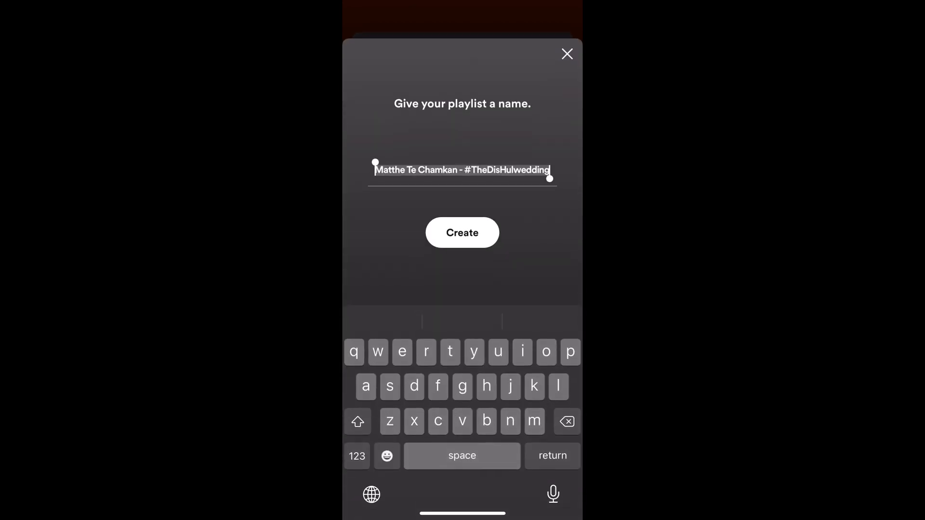
click(567, 421)
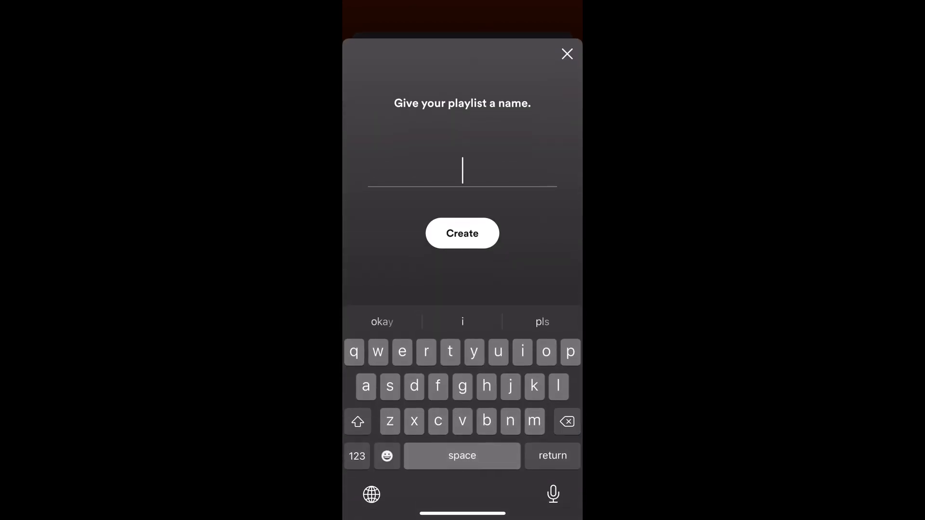
text(P)
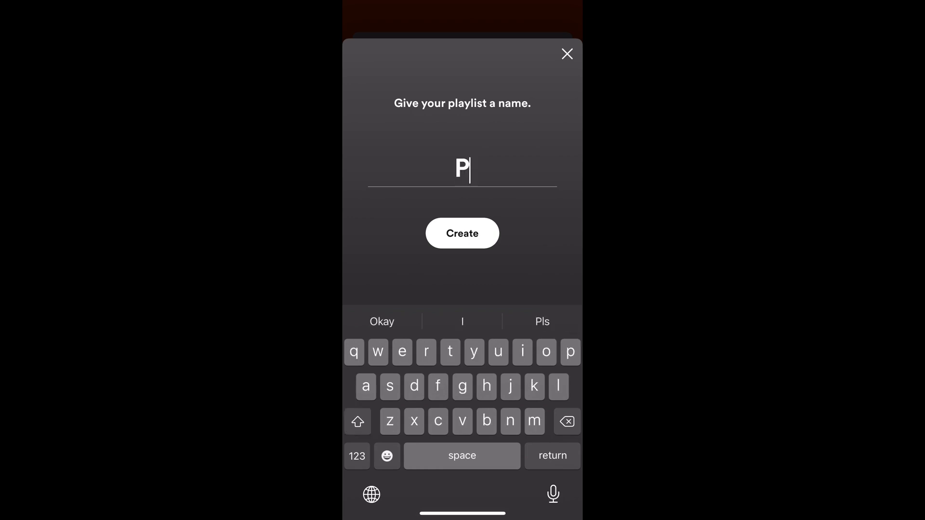
text(laylist)
click(357, 455)
text(1)
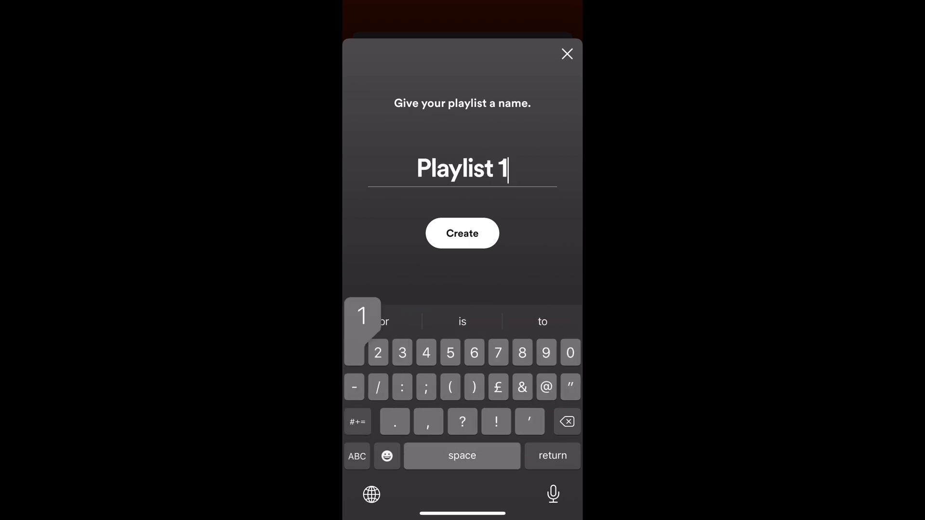
click(553, 455)
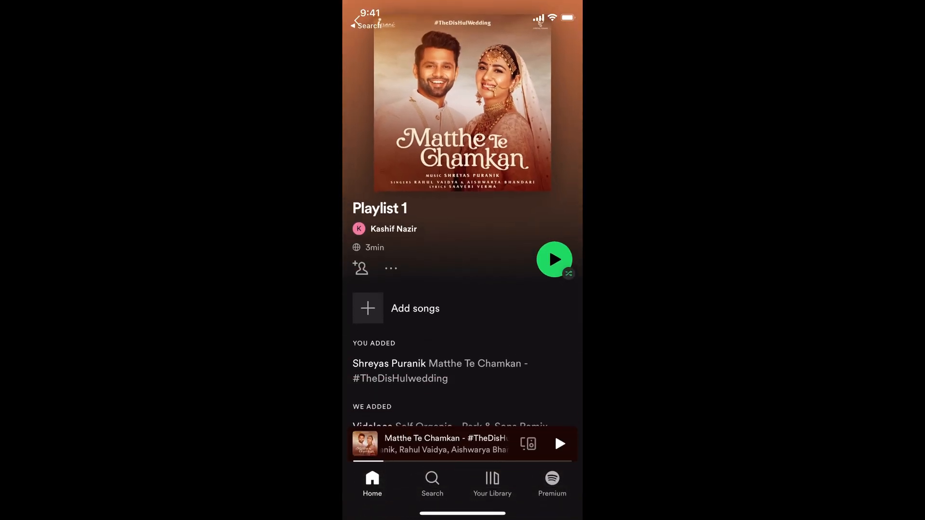
Step: From the home feed, resume playback on the recently played song Tum Tak
click(372, 483)
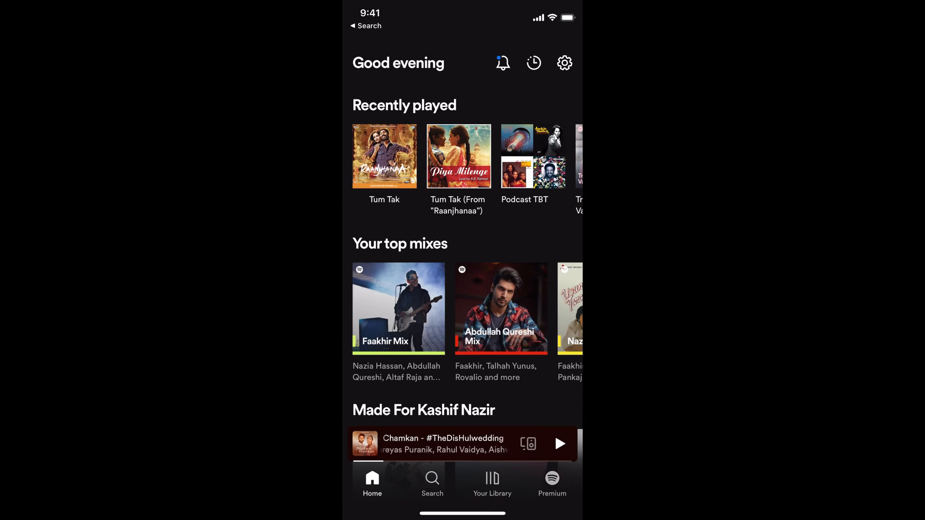
click(384, 156)
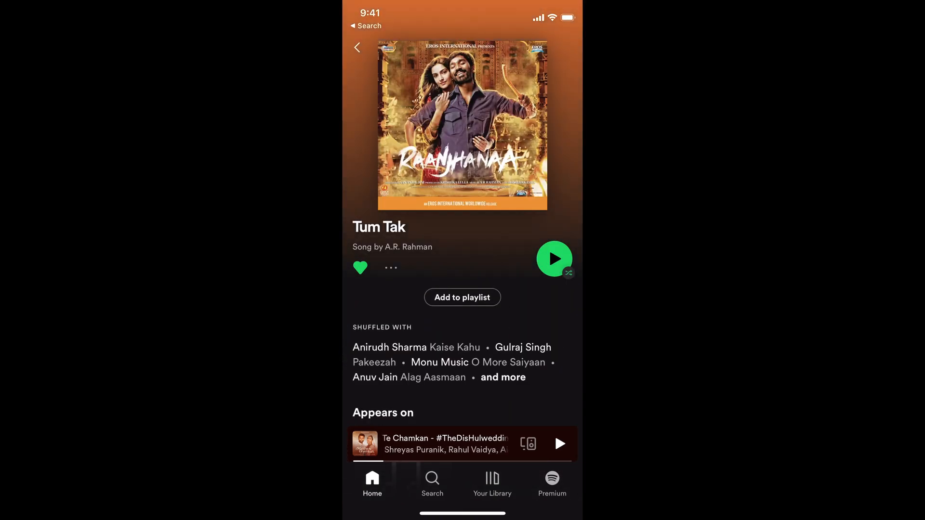
scroll(463, 325, down, 5)
scroll(462, 326, up, 4)
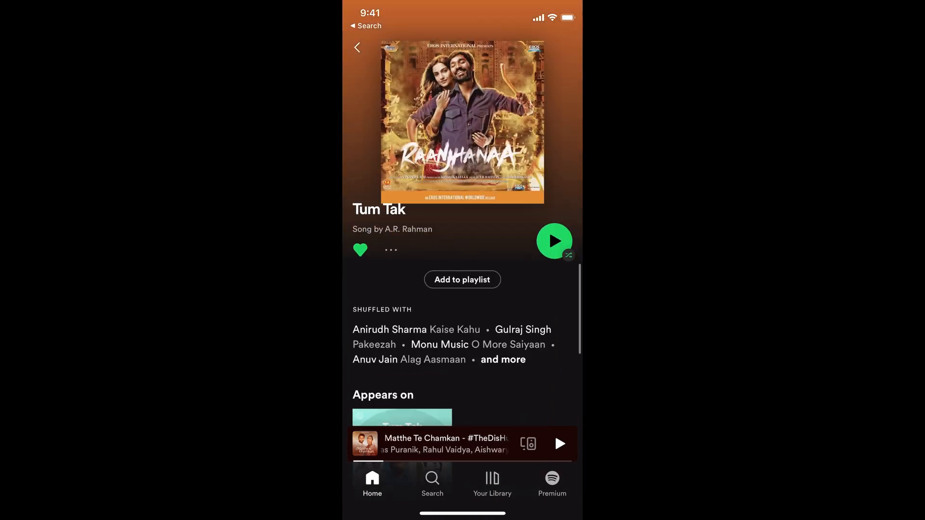
click(555, 241)
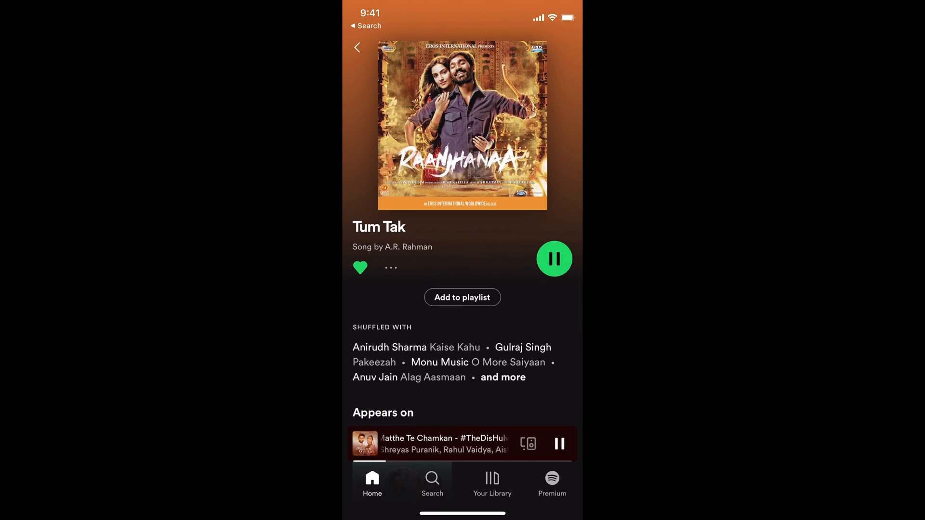
click(372, 483)
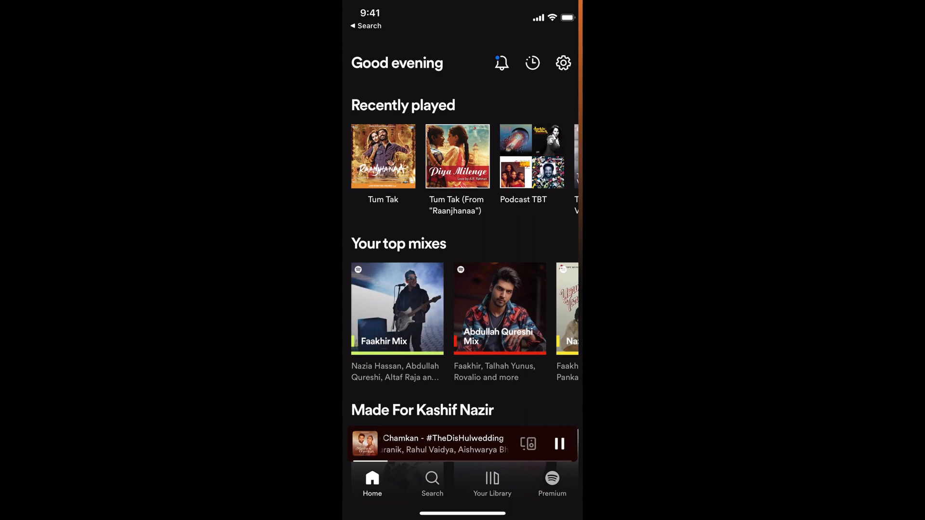
scroll(450, 289, down, 3)
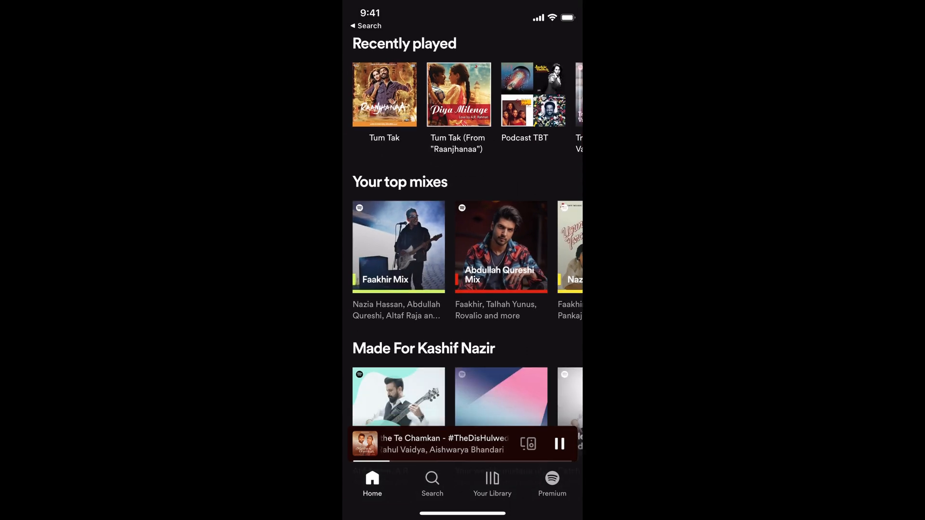
scroll(449, 289, down, 5)
scroll(450, 217, up, 8)
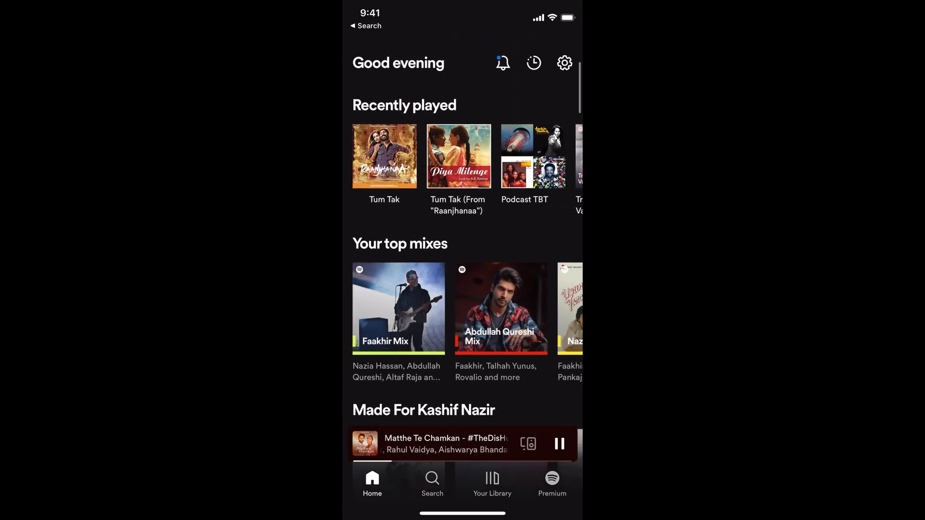
scroll(462, 156, right, 2)
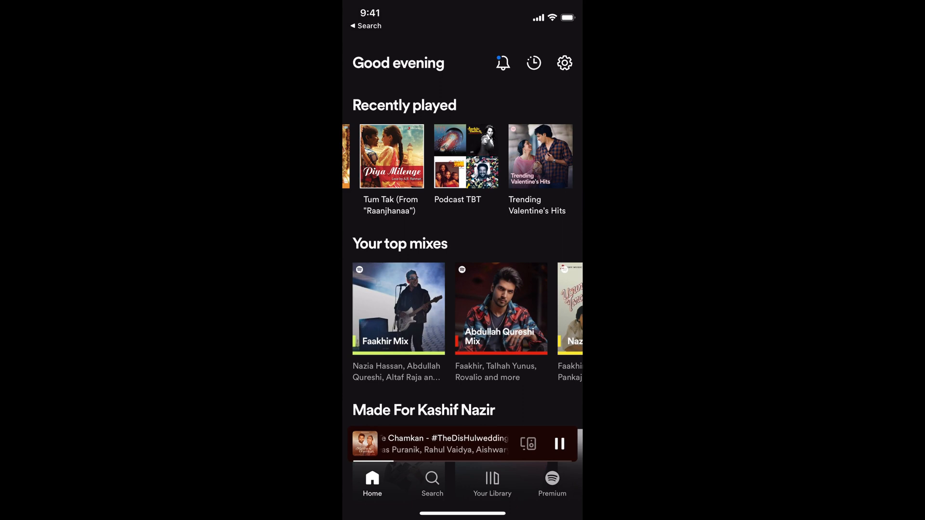
Step: Add Tum Tak (From "Raanjhanaa") to Playlist 1 and return to the home feed
click(392, 157)
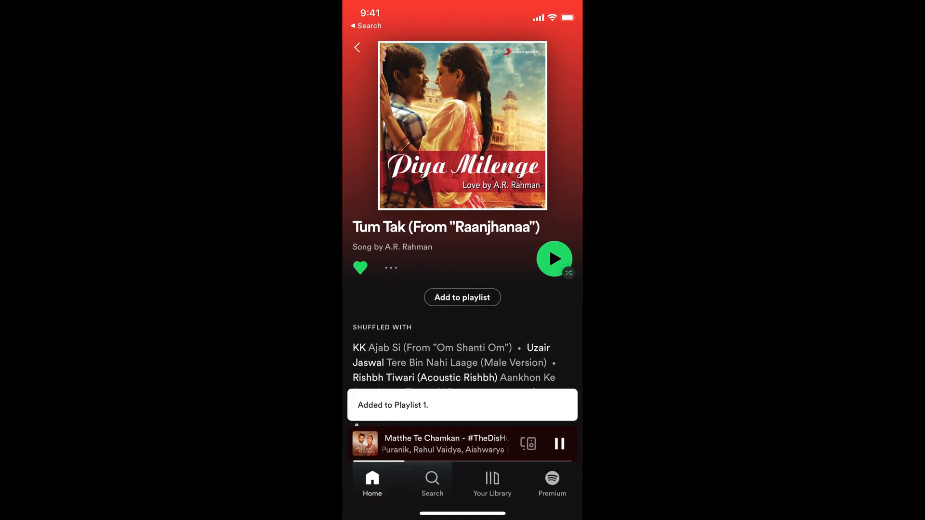
click(357, 47)
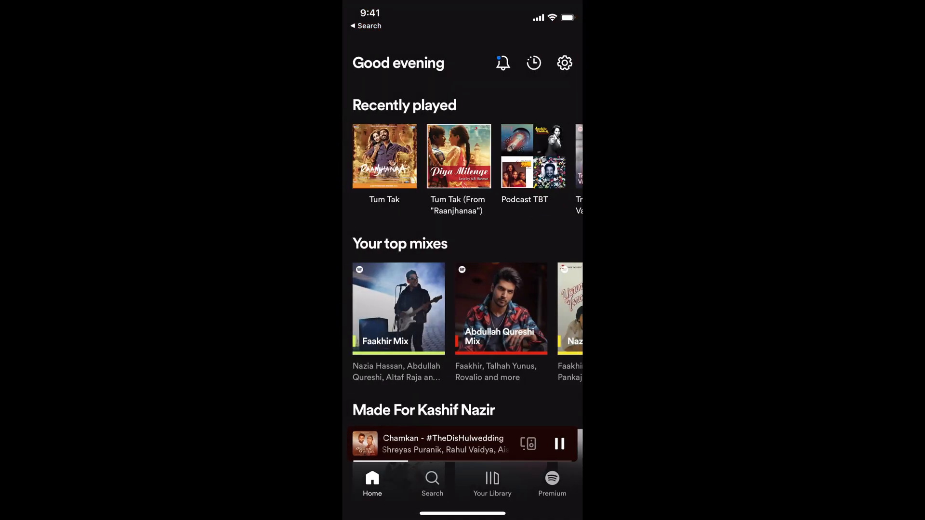
Step: Switch to Your Library to reach Playlist 1
click(492, 483)
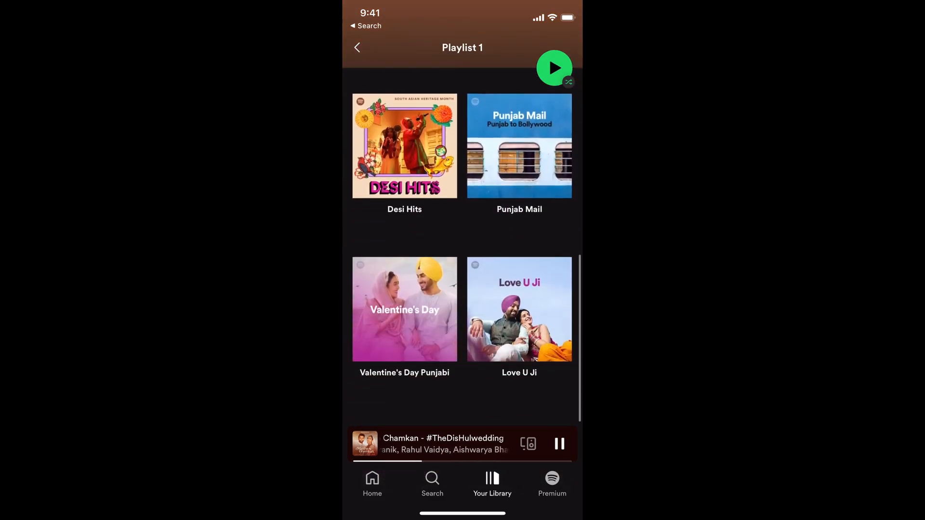
scroll(463, 325, up, 10)
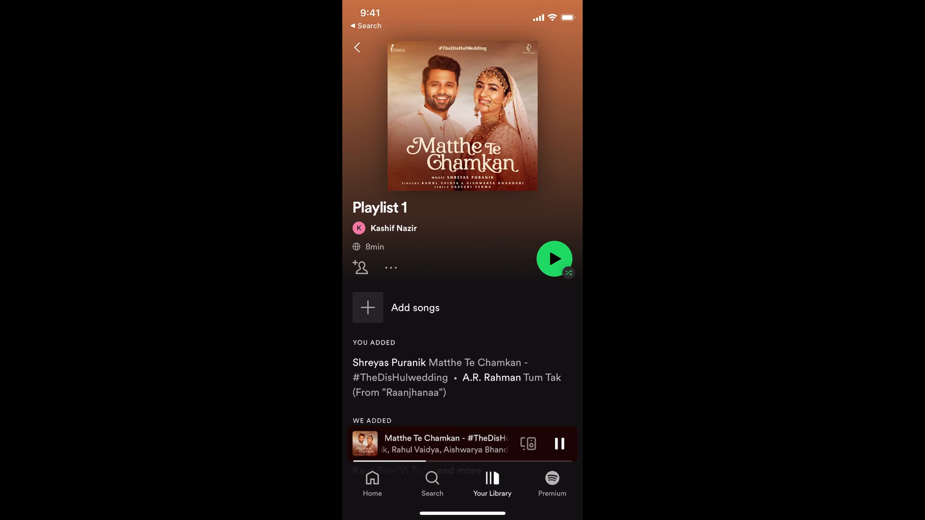
Step: Add the suggested song Madhanya to Playlist 1 through its song picker
click(416, 308)
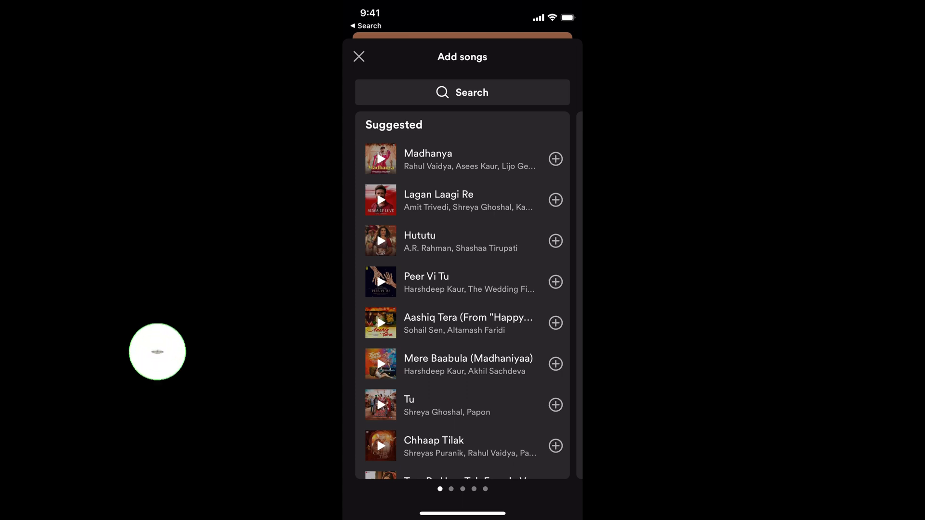
click(555, 159)
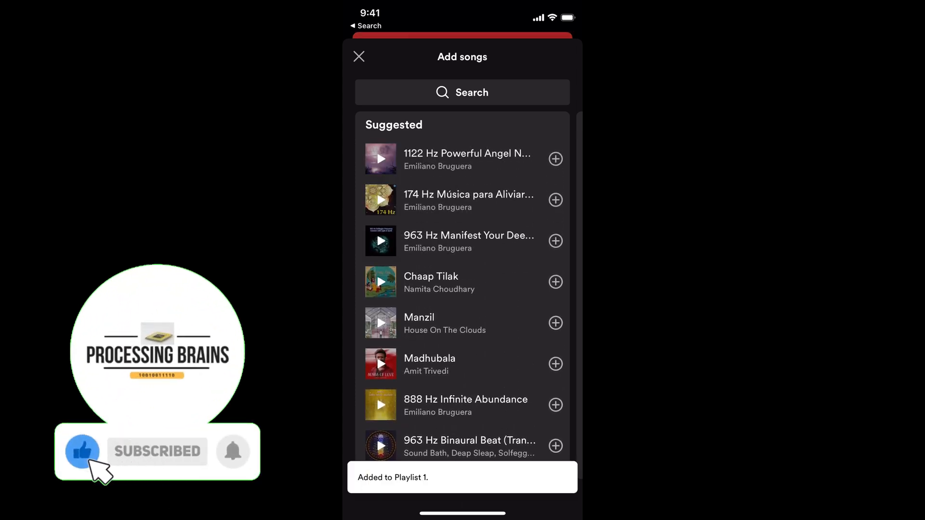
click(359, 56)
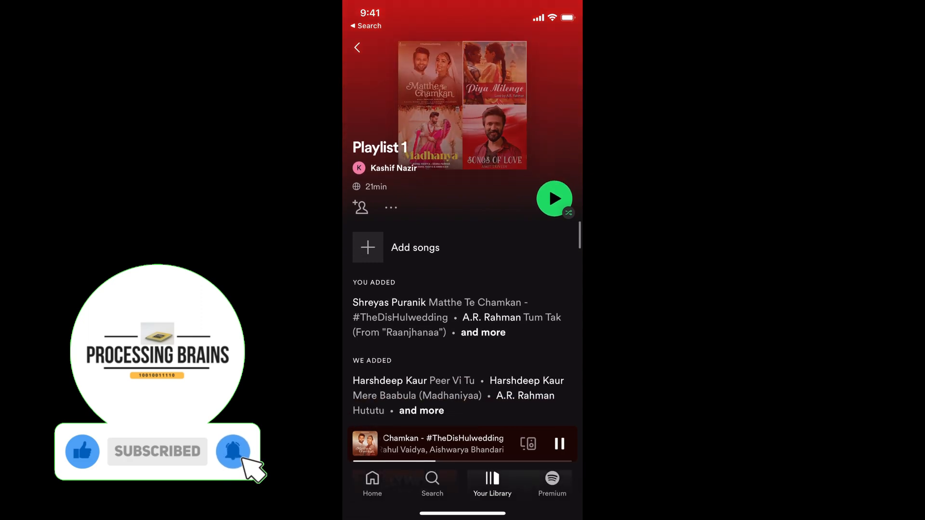
scroll(462, 289, down, 6)
scroll(463, 260, up, 6)
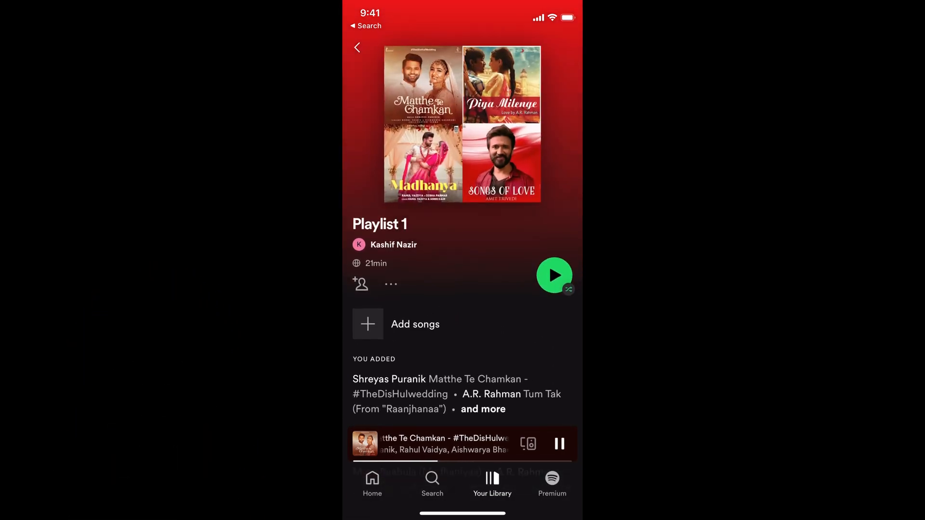
scroll(463, 289, down, 3)
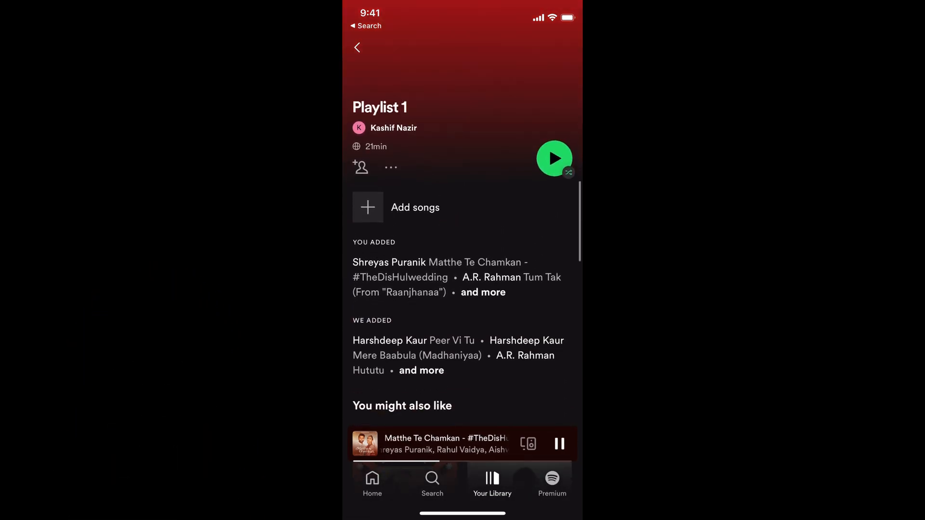
scroll(463, 289, up, 3)
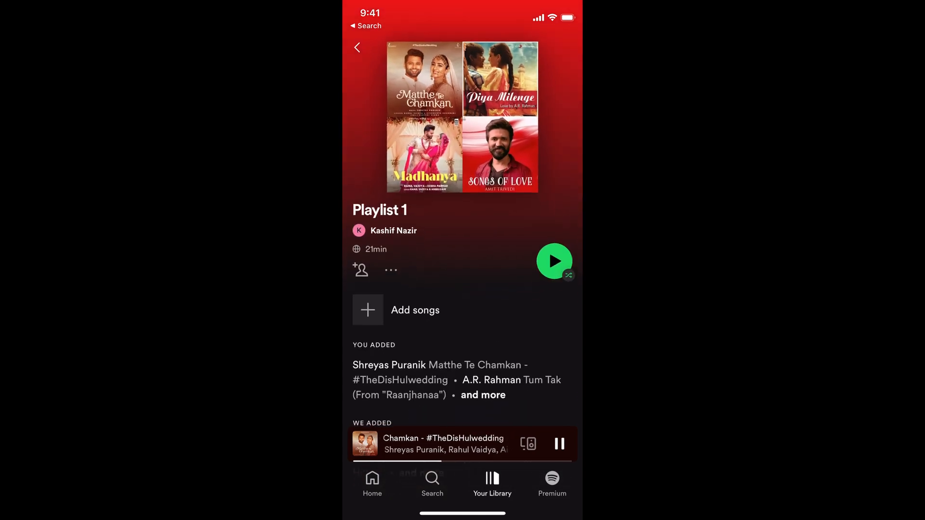